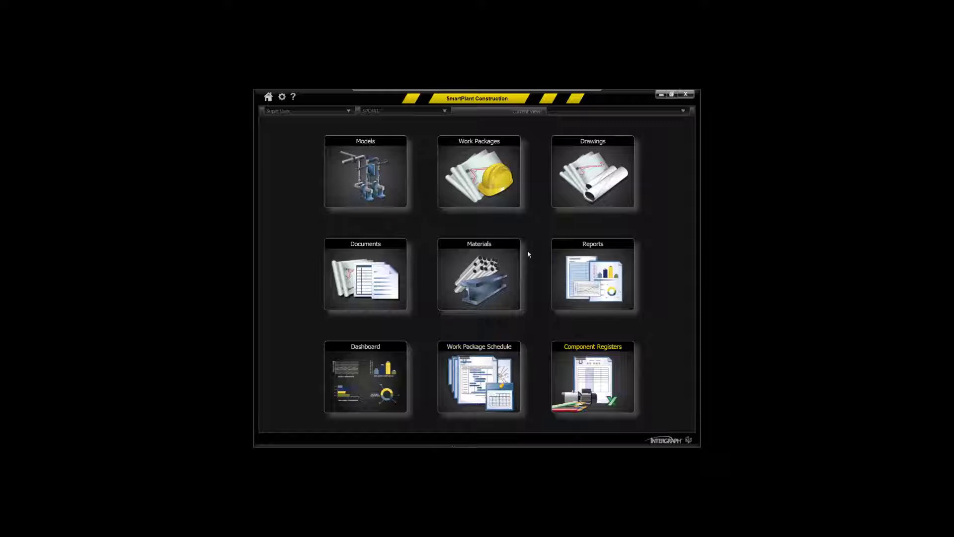
Step: Open the Work Packages environment and scroll through its 65 package thumbnails
{"action": "left_click", "coordinate": [482, 166]}
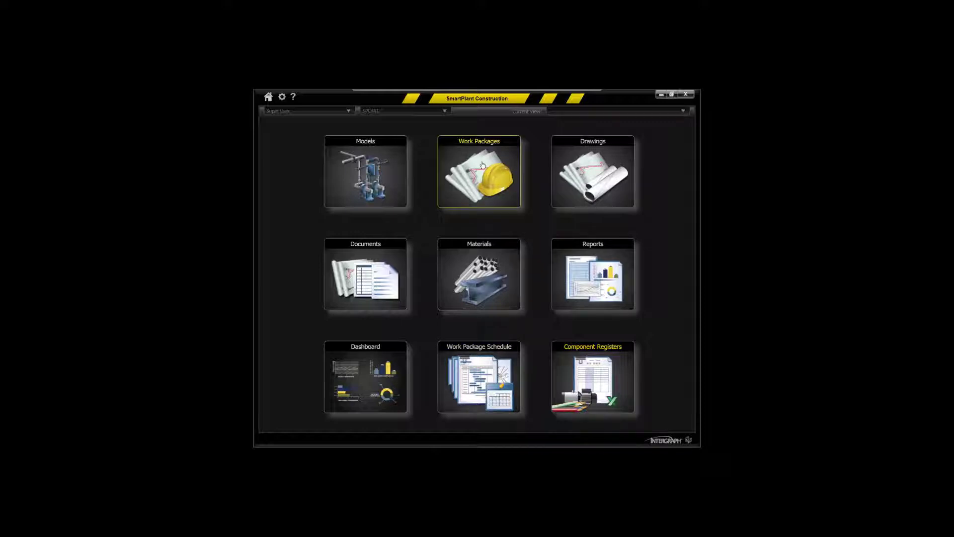
{"action": "left_click", "coordinate": [482, 166]}
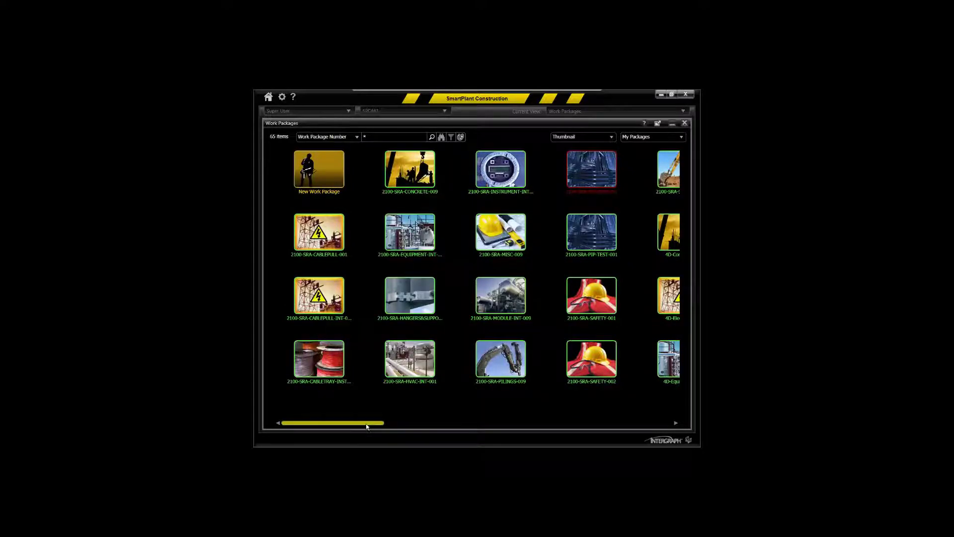
{"action": "left_click_drag", "start_coordinate": [367, 425], "coordinate": [346, 428]}
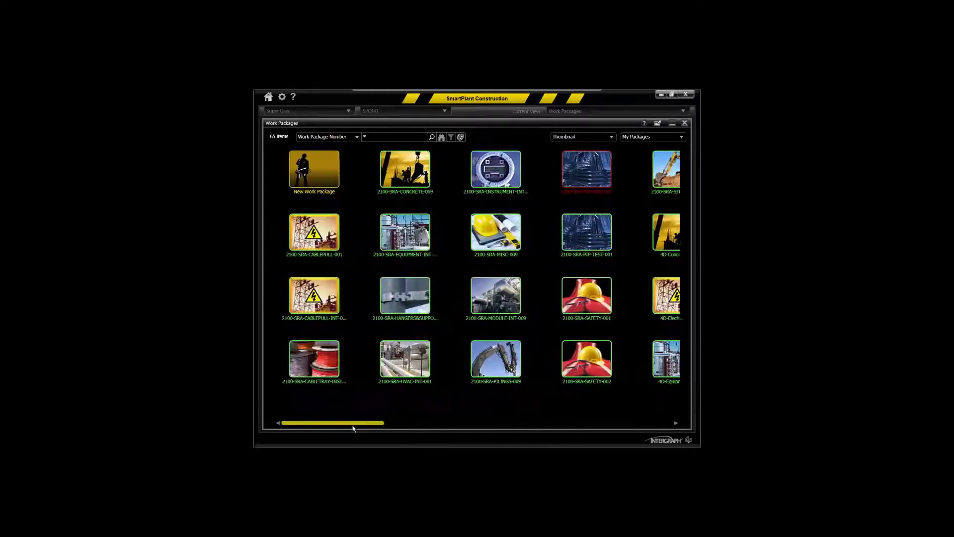
{"action": "left_click", "coordinate": [612, 138]}
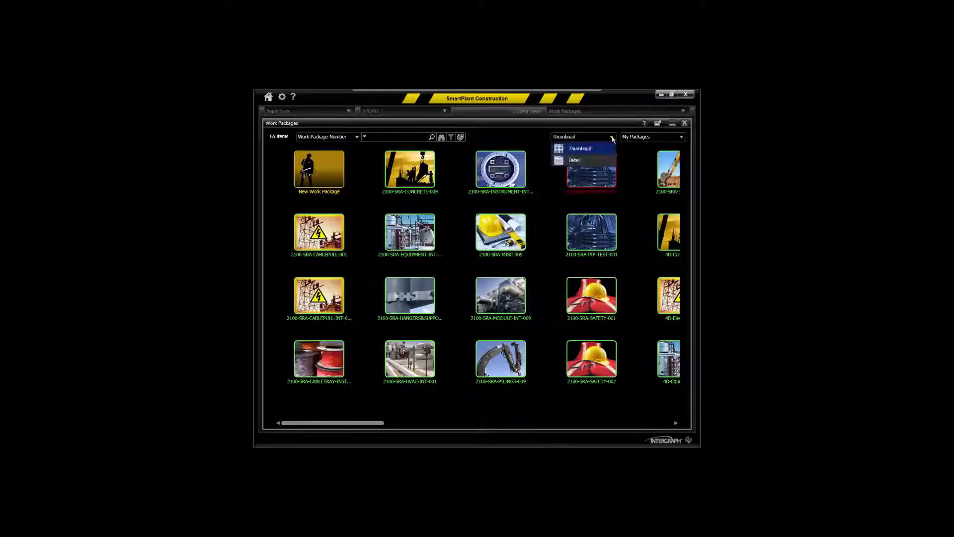
Step: Switch work packages to Detail view, review colour definitions and search fields, then minimize the panel
{"action": "left_click", "coordinate": [577, 161]}
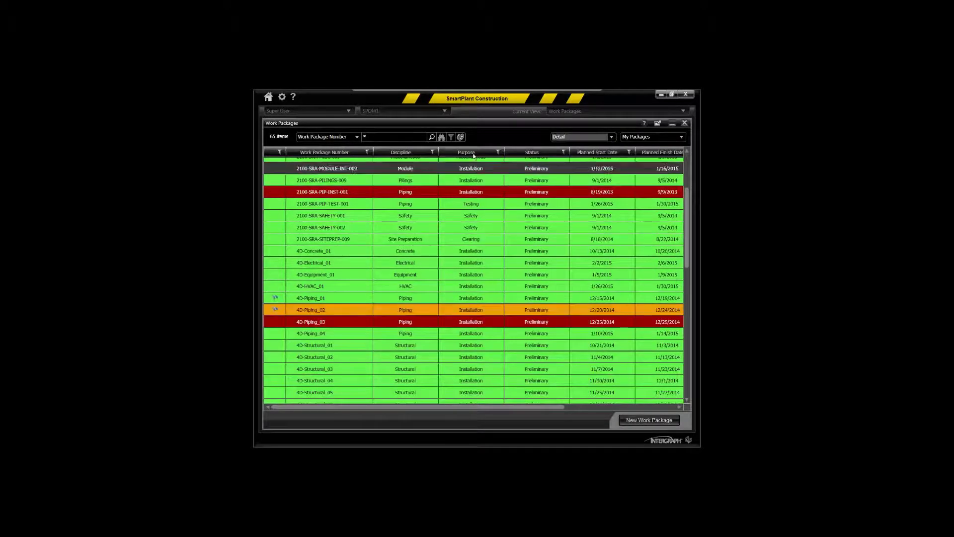
{"action": "left_click", "coordinate": [461, 137]}
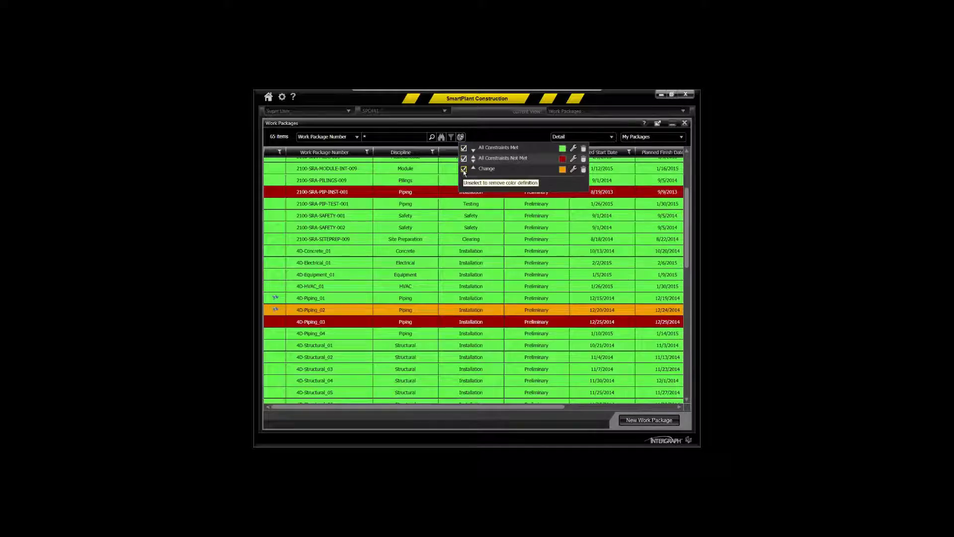
{"action": "left_click", "coordinate": [533, 140]}
{"action": "left_click", "coordinate": [357, 138]}
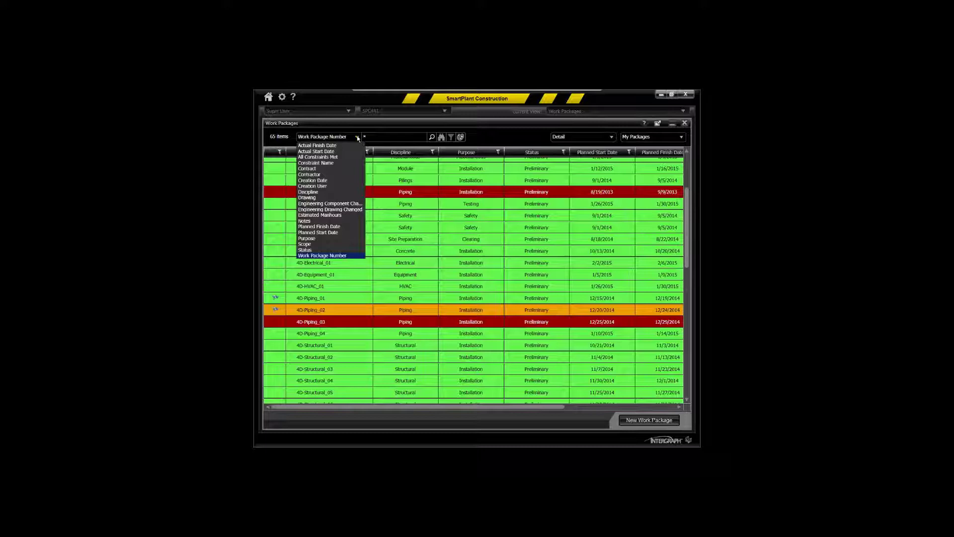
{"action": "left_click", "coordinate": [357, 137]}
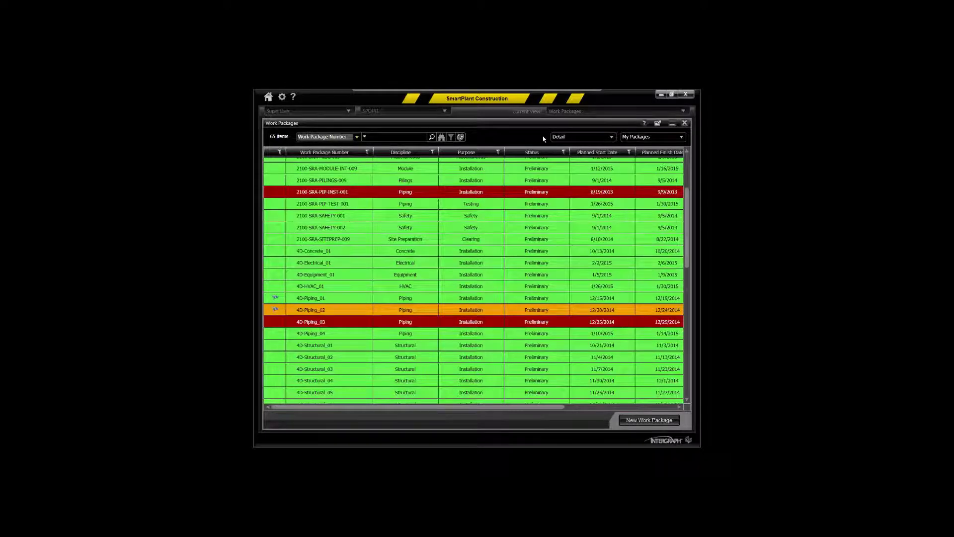
{"action": "left_click", "coordinate": [671, 124]}
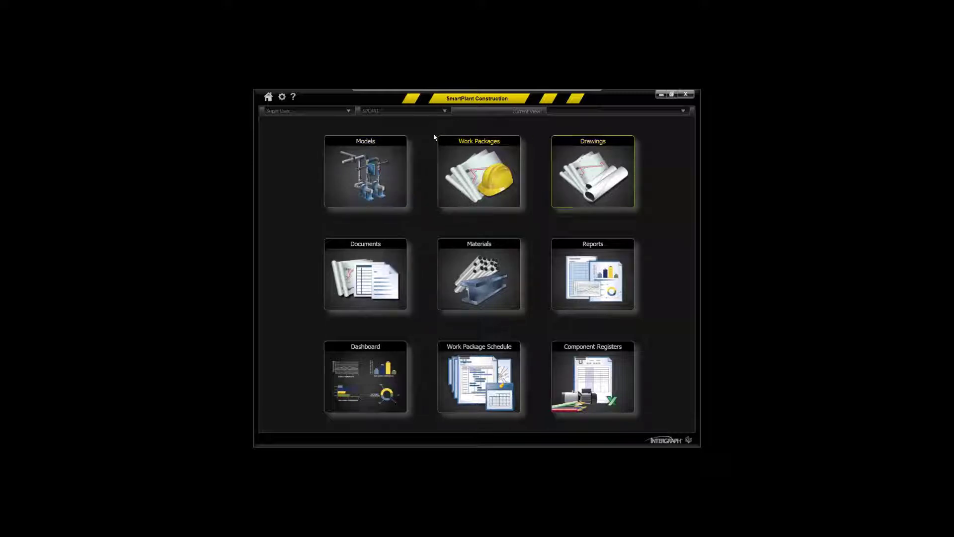
Step: Open the P200 Module-001-1-0001 model from Models, hide its Work Packages strip and zoom in
{"action": "left_click", "coordinate": [402, 148]}
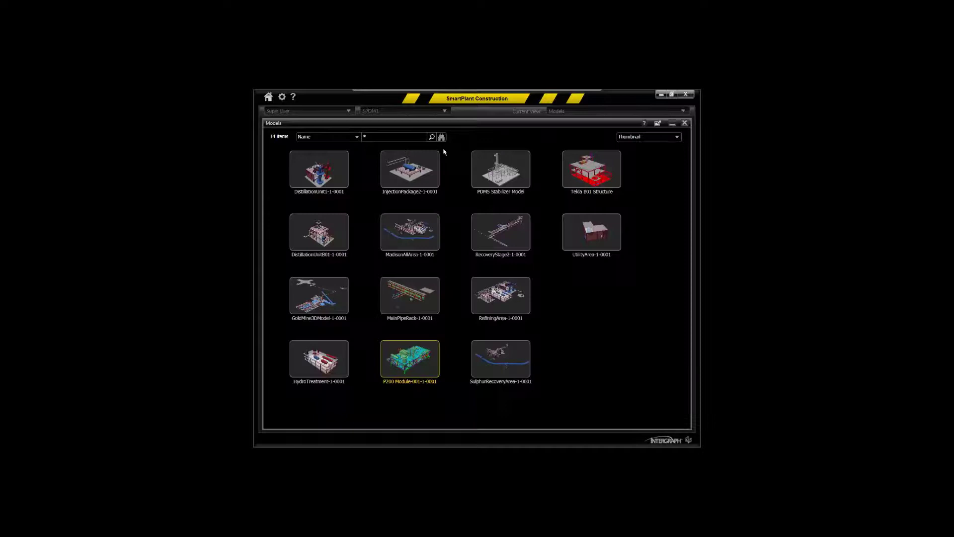
{"action": "double_click", "coordinate": [423, 352]}
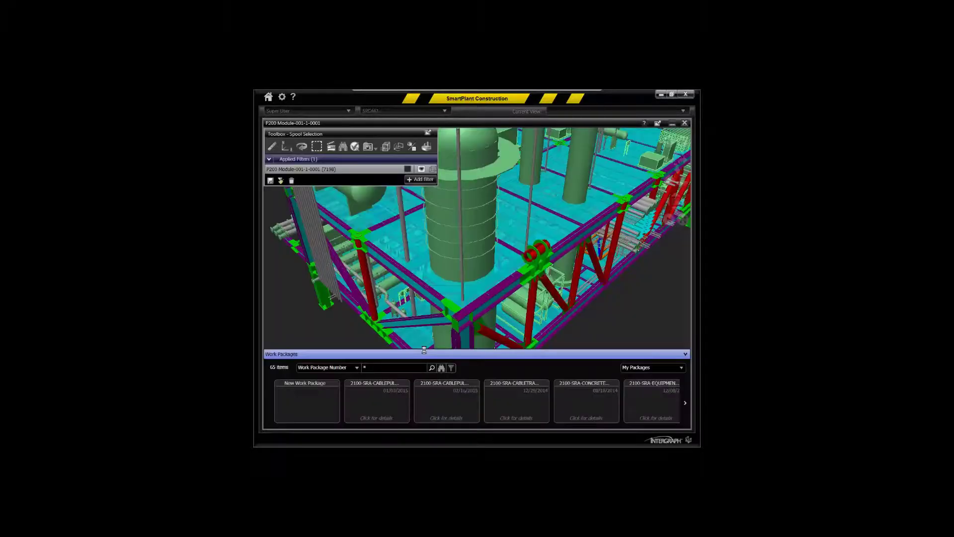
{"action": "left_click", "coordinate": [686, 354]}
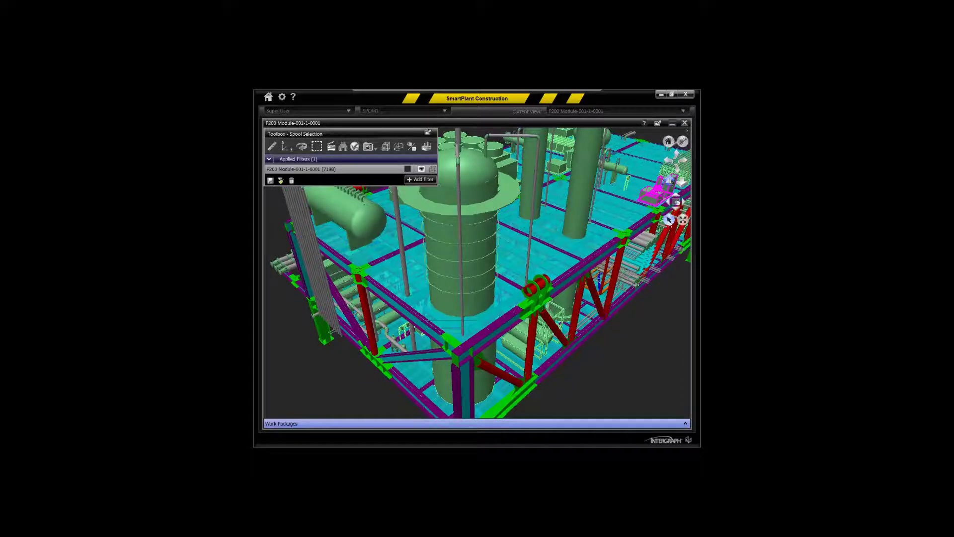
{"action": "left_click", "coordinate": [683, 182]}
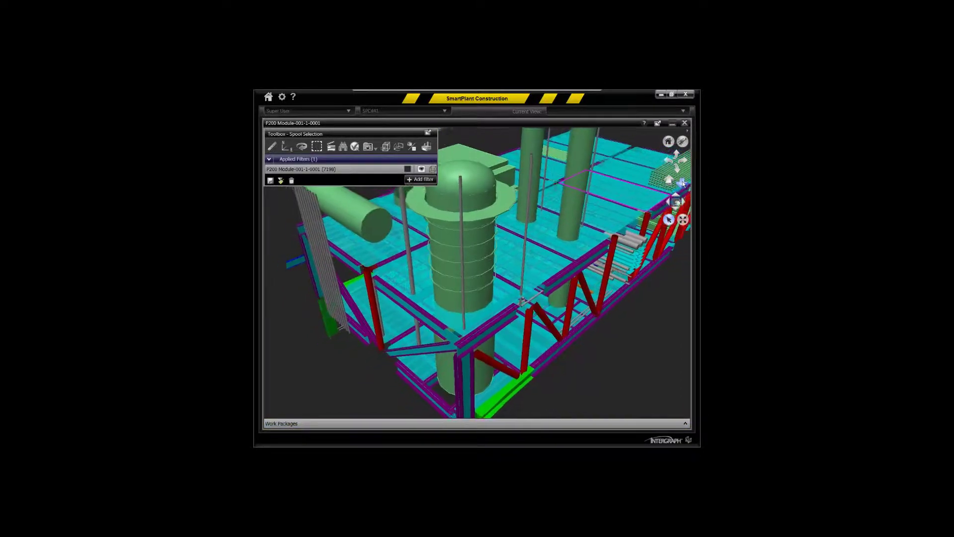
Step: Filter the model to the Structural and Piping disciplines
{"action": "left_click", "coordinate": [410, 180]}
{"action": "left_click", "coordinate": [445, 190]}
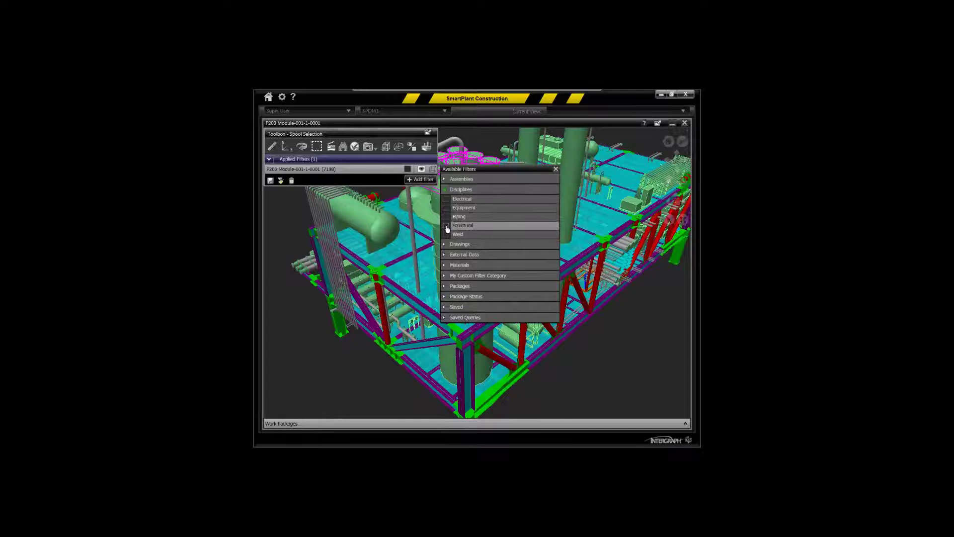
{"action": "left_click", "coordinate": [446, 226]}
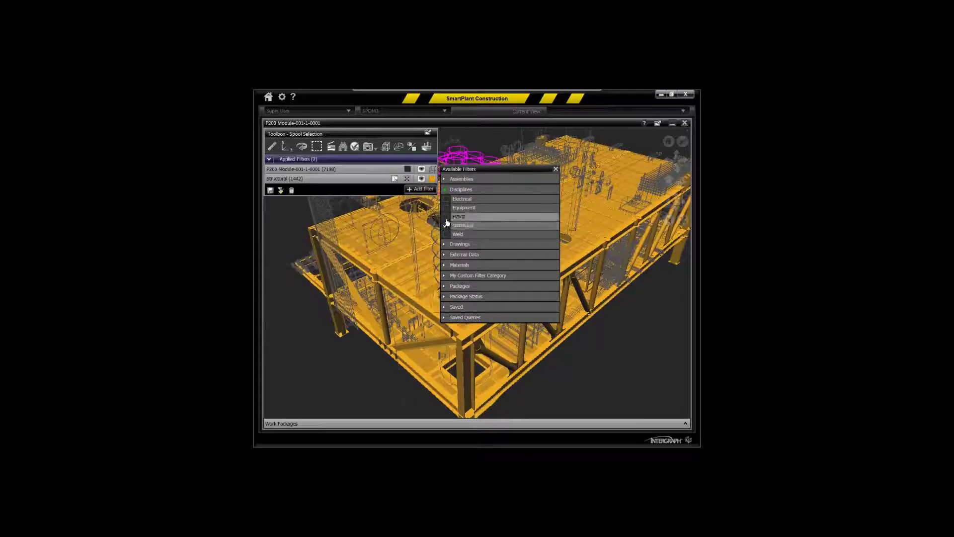
{"action": "left_click", "coordinate": [445, 217]}
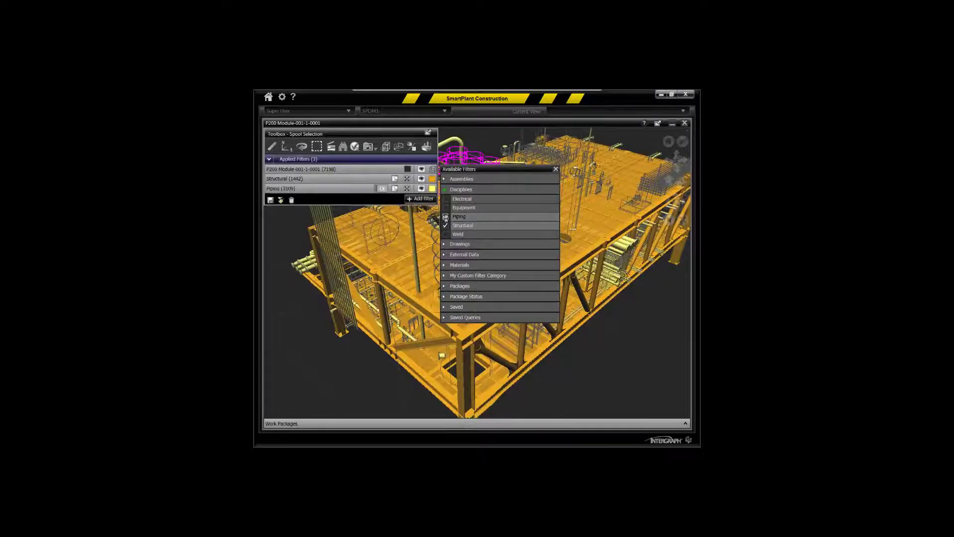
Step: Search all assemblies and browse the Drawings, Materials and External Data filter categories
{"action": "left_click", "coordinate": [445, 180]}
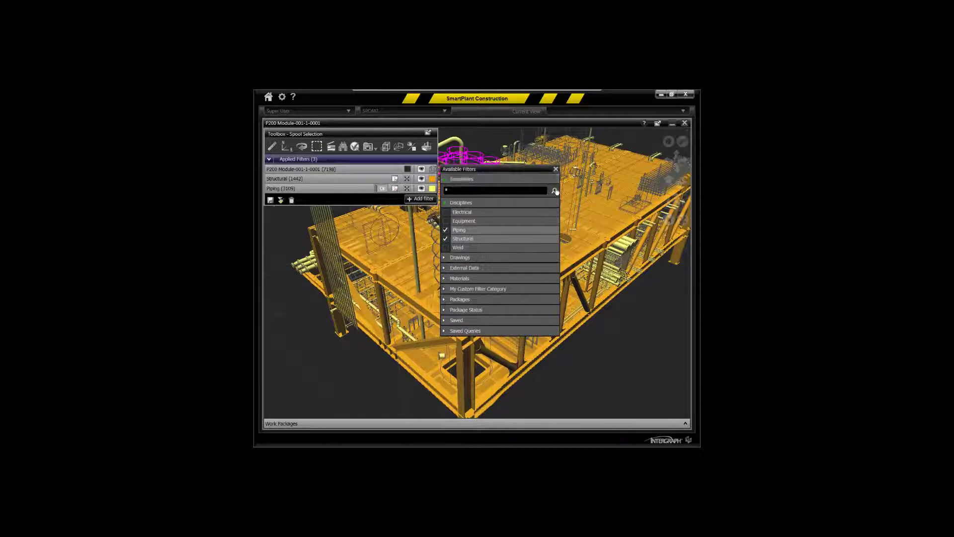
{"action": "left_click", "coordinate": [555, 191]}
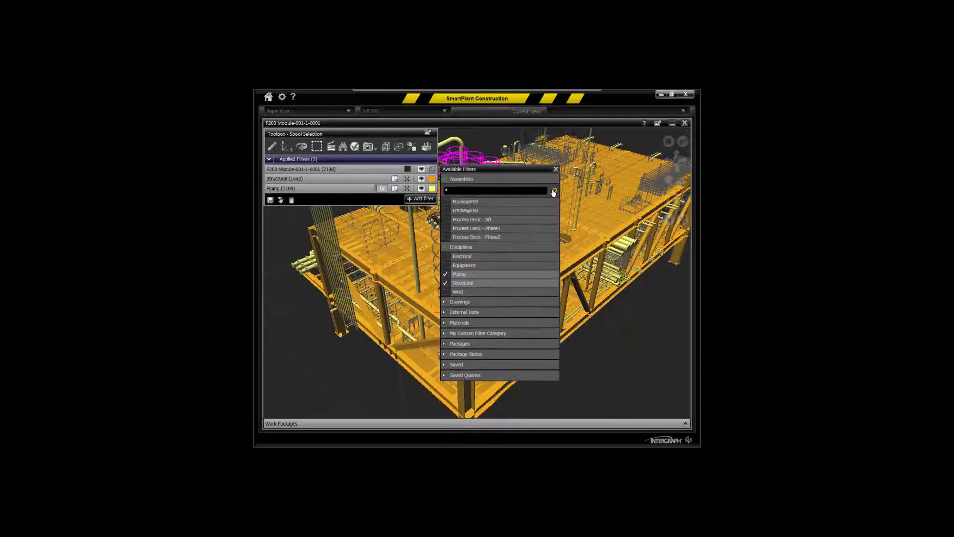
{"action": "left_click", "coordinate": [446, 304]}
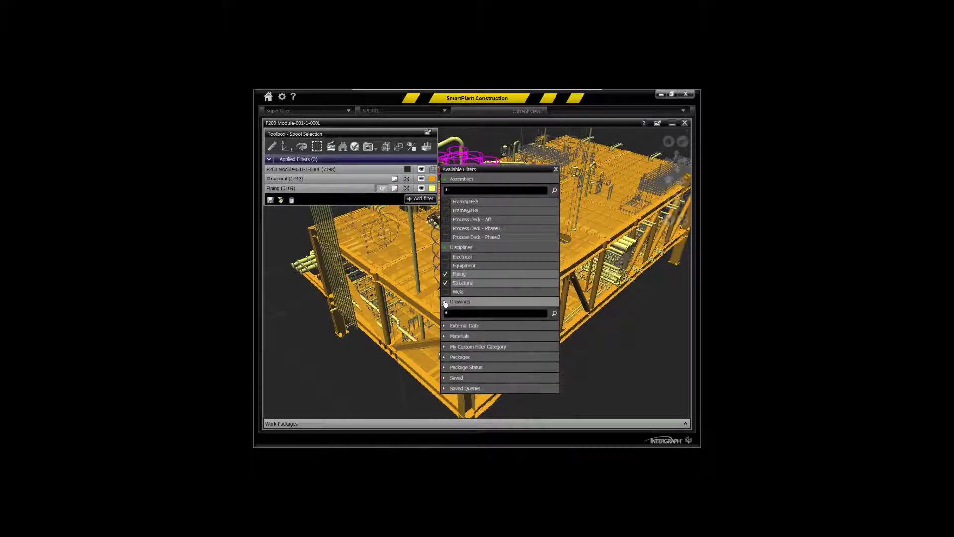
{"action": "left_click", "coordinate": [445, 337]}
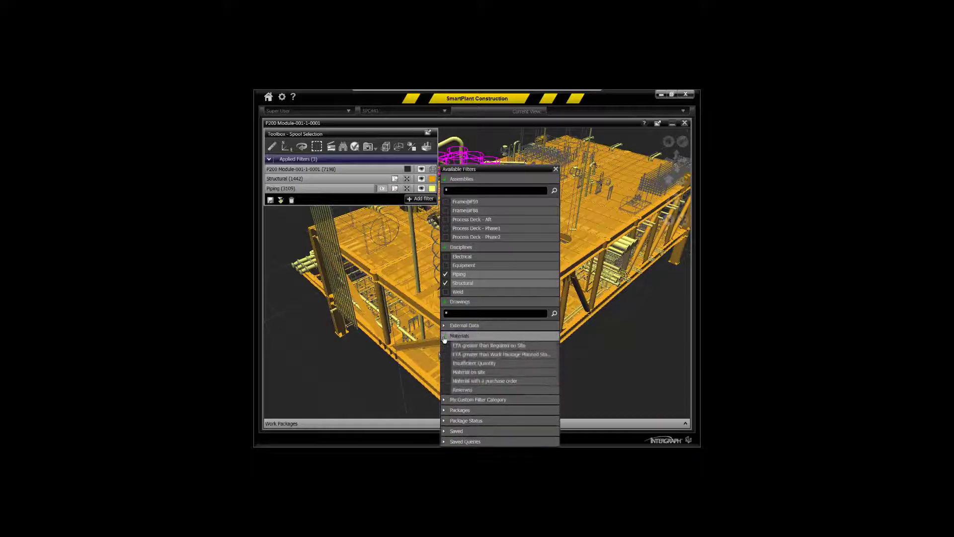
{"action": "left_click", "coordinate": [444, 337]}
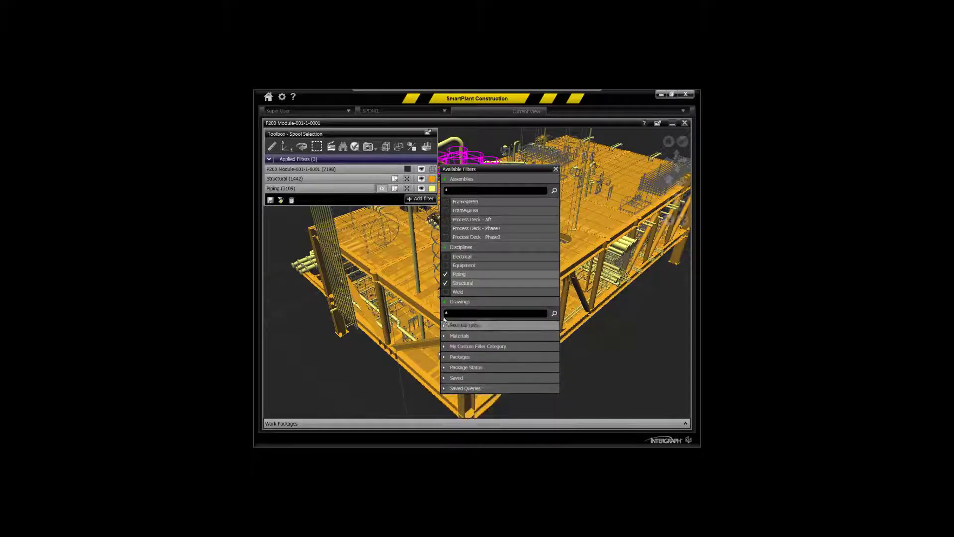
{"action": "left_click", "coordinate": [444, 304]}
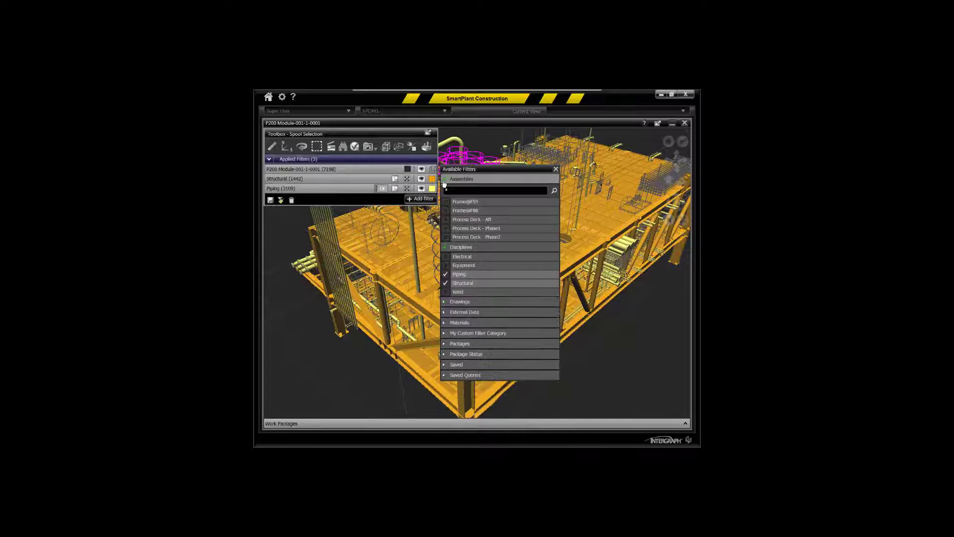
{"action": "left_click", "coordinate": [444, 180]}
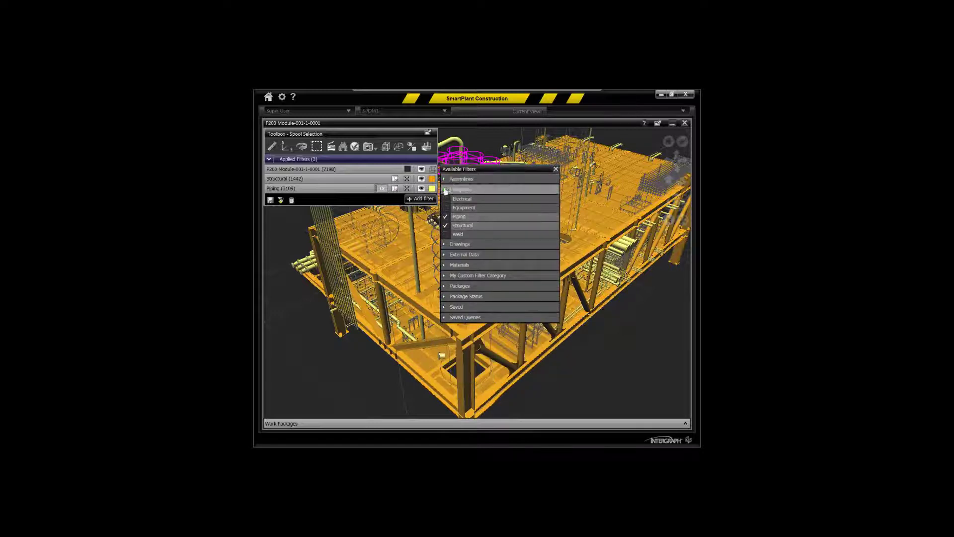
{"action": "left_click", "coordinate": [445, 189]}
{"action": "left_click", "coordinate": [445, 210]}
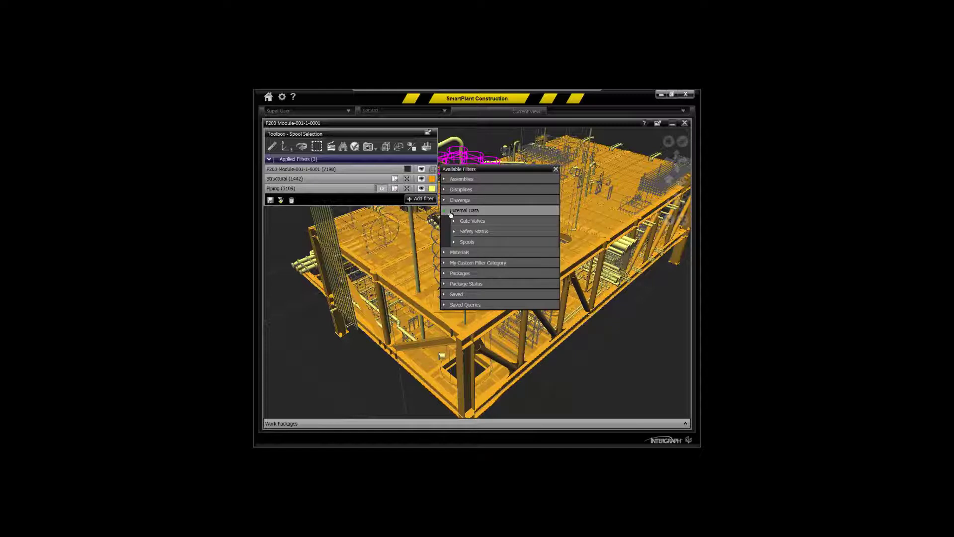
{"action": "left_click", "coordinate": [448, 212]}
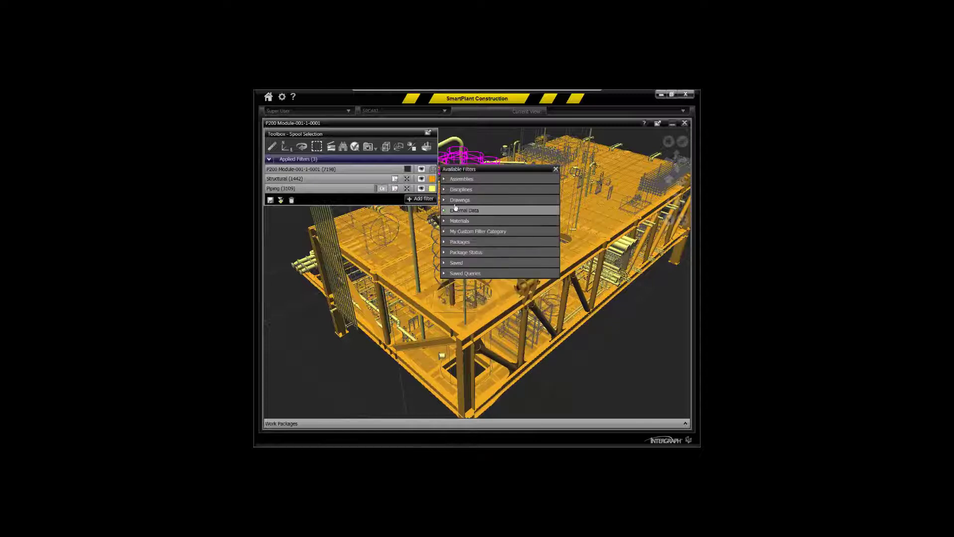
{"action": "left_click", "coordinate": [556, 171]}
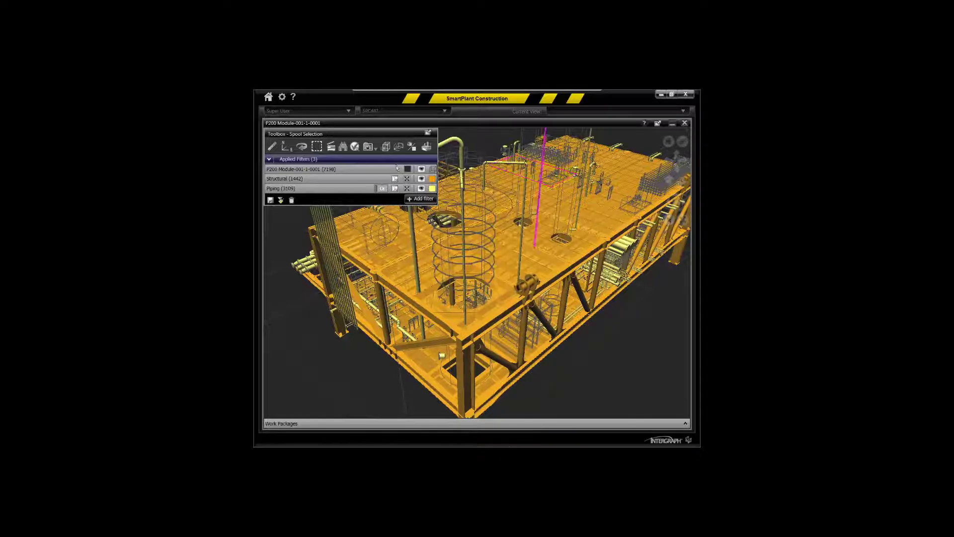
Step: Remove the Structural and Piping filters, check the work packages list, and close the model
{"action": "left_click", "coordinate": [281, 200]}
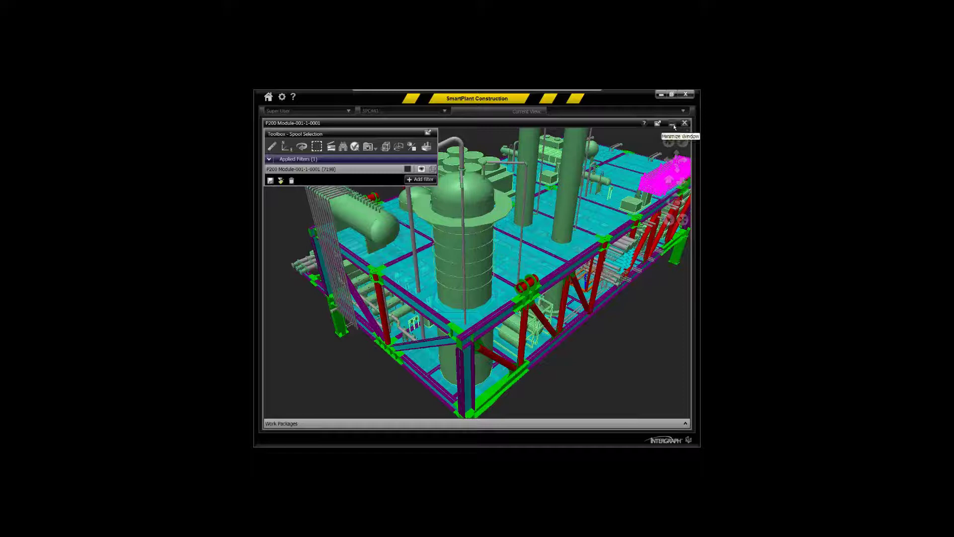
{"action": "left_click", "coordinate": [685, 425]}
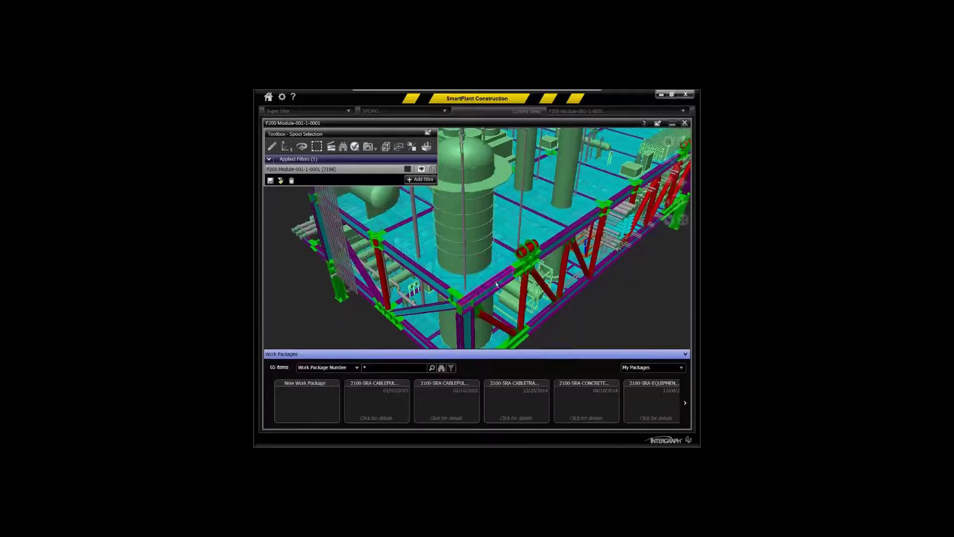
{"action": "left_click", "coordinate": [686, 355]}
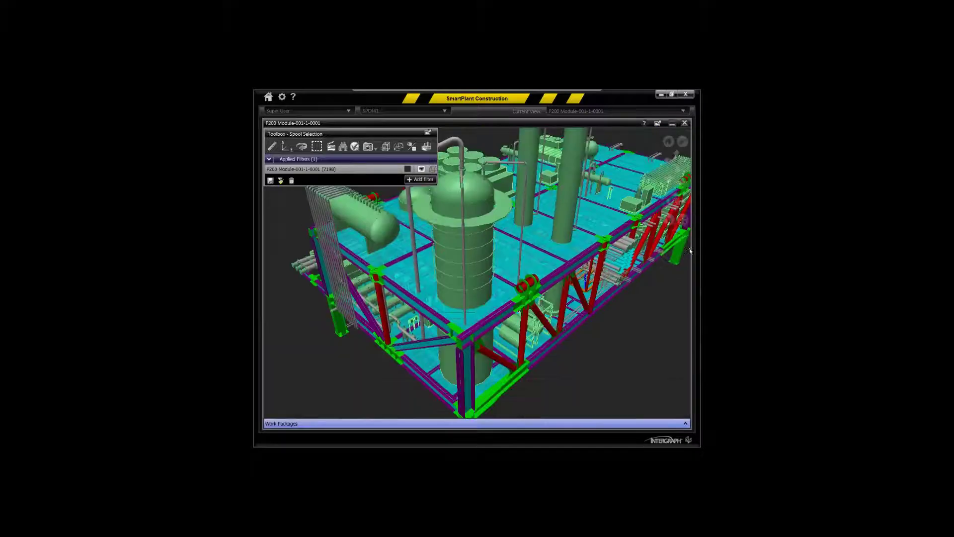
{"action": "left_click", "coordinate": [673, 124]}
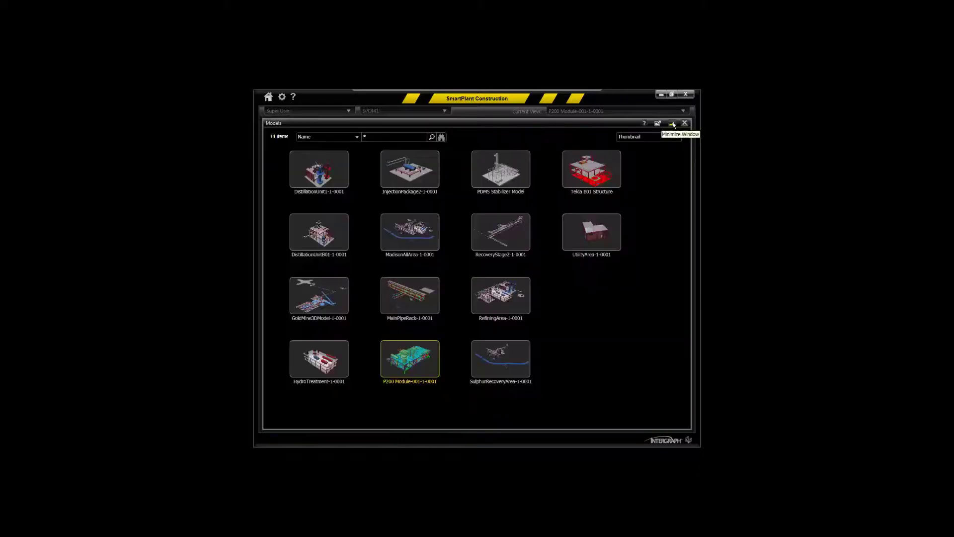
Step: Switch from Models to the Drawings gallery and open drawing S-174
{"action": "left_click", "coordinate": [673, 124]}
{"action": "left_click", "coordinate": [609, 166]}
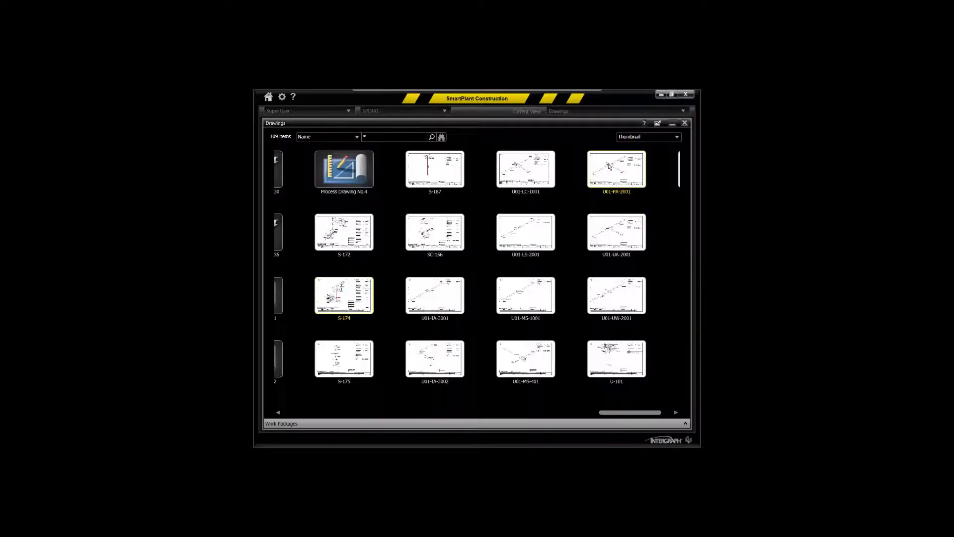
{"action": "double_click", "coordinate": [360, 301]}
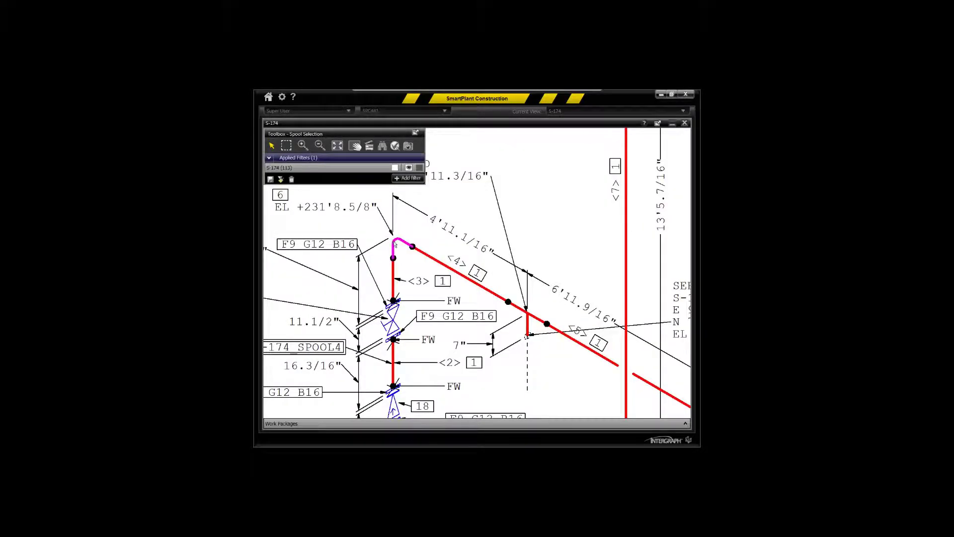
Step: Check which models contain the pipe elbow, then close the drawing and the Drawings gallery
{"action": "right_click", "coordinate": [395, 244]}
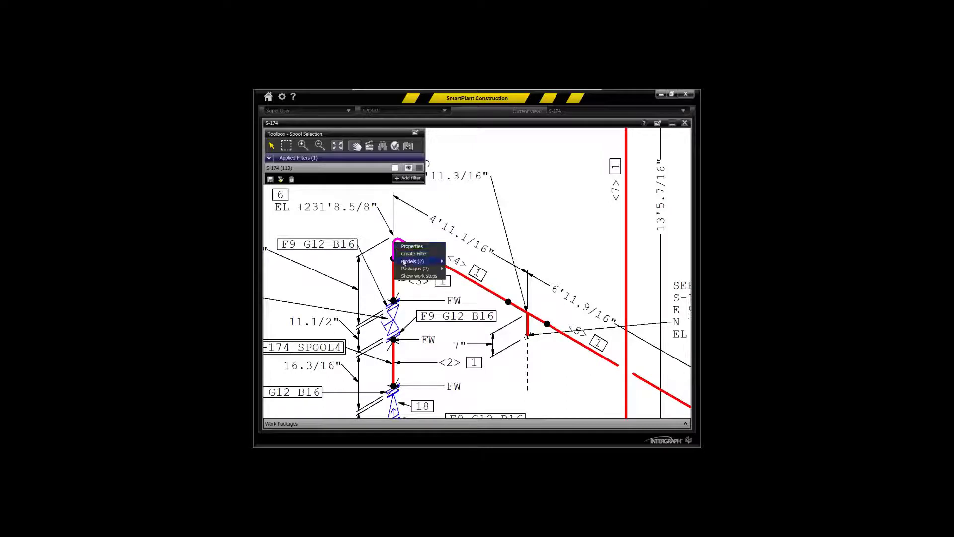
{"action": "mouse_move", "coordinate": [404, 262]}
{"action": "left_click", "coordinate": [563, 241]}
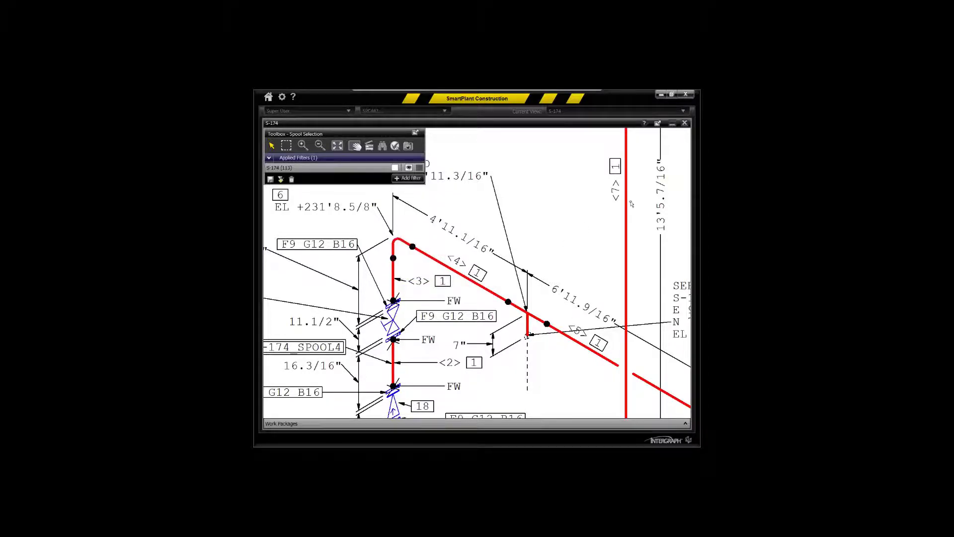
{"action": "left_click", "coordinate": [674, 125]}
{"action": "left_click", "coordinate": [675, 124]}
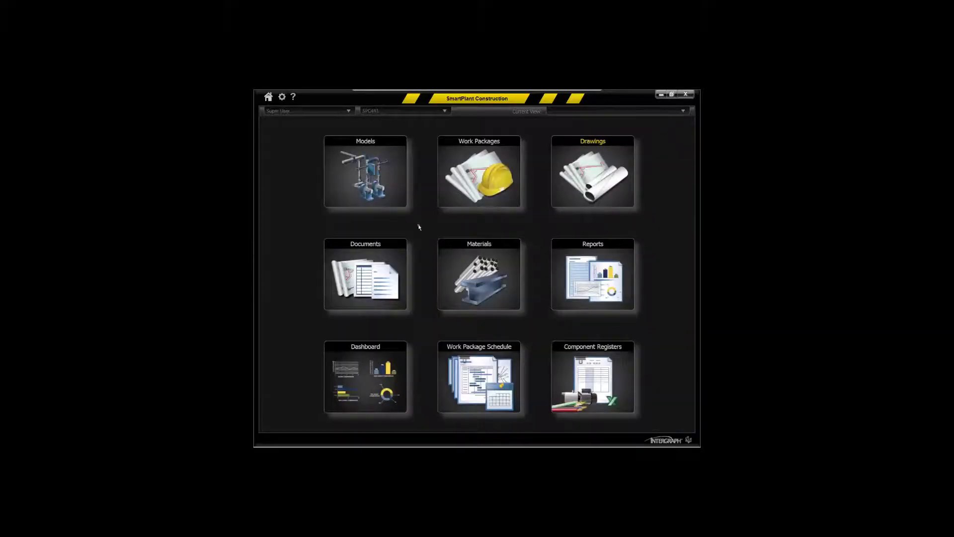
{"action": "left_click", "coordinate": [396, 244]}
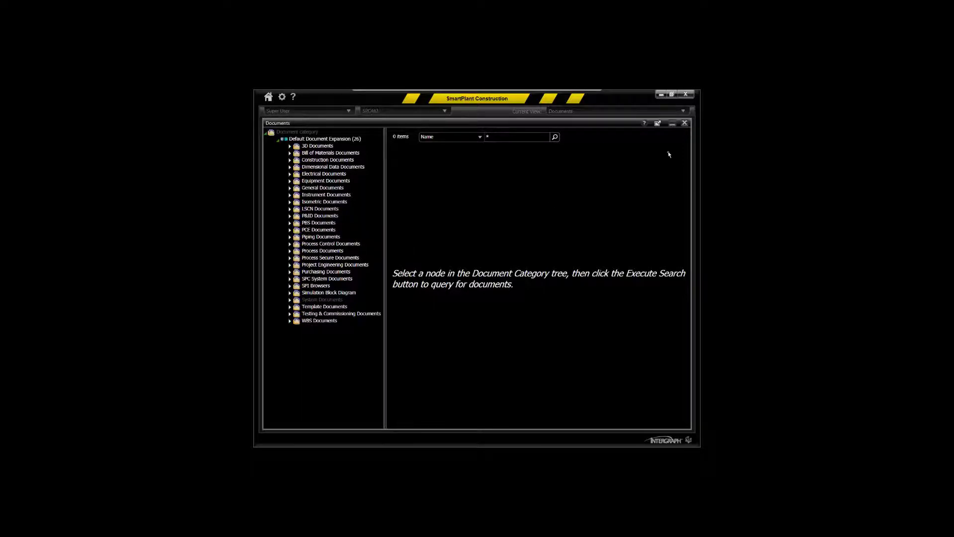
{"action": "left_click", "coordinate": [673, 124]}
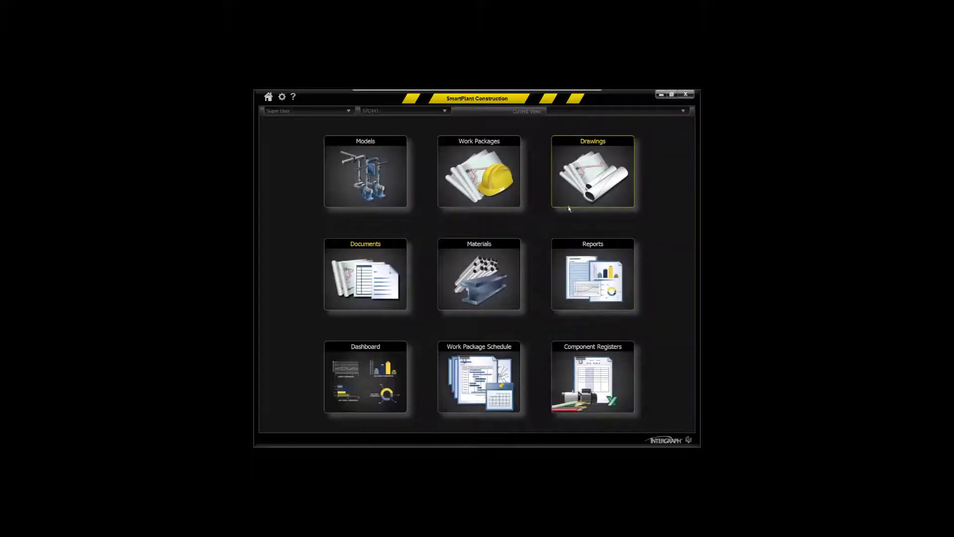
Step: Open Materials, scroll across its 387 items, and read the warning icon tooltips
{"action": "left_click", "coordinate": [513, 245]}
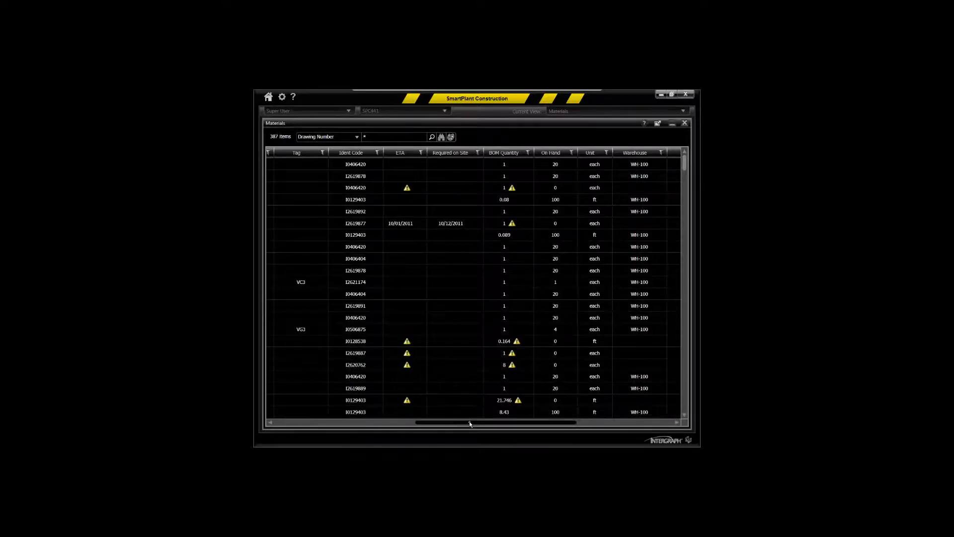
{"action": "mouse_move", "coordinate": [471, 422]}
{"action": "left_mouse_down"}
{"action": "mouse_move", "coordinate": [327, 426]}
{"action": "mouse_move", "coordinate": [474, 429]}
{"action": "left_mouse_up"}
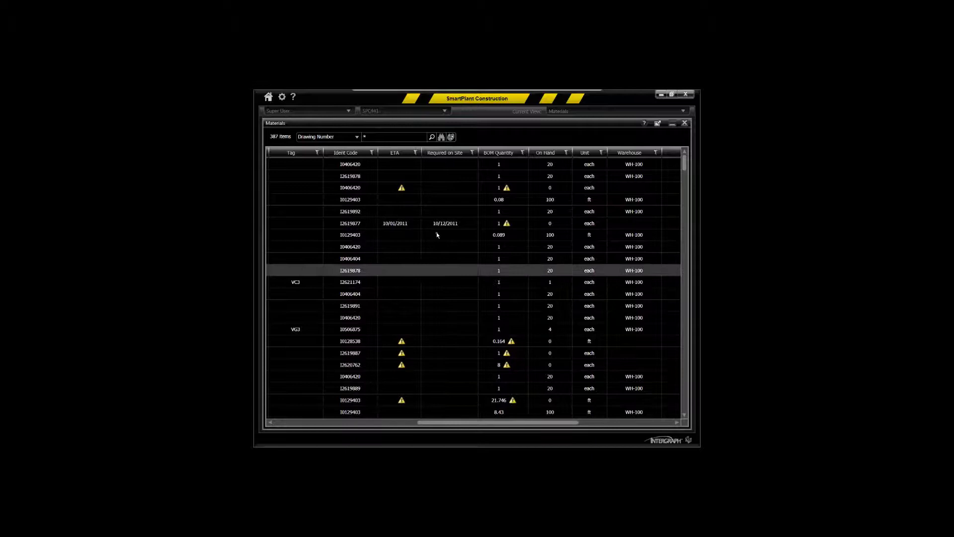
{"action": "mouse_move", "coordinate": [402, 189]}
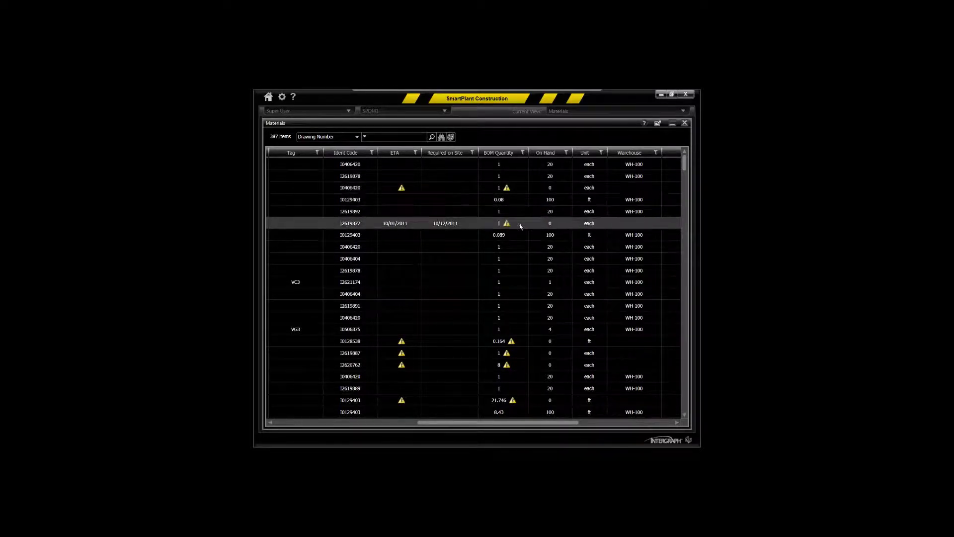
{"action": "mouse_move", "coordinate": [515, 230]}
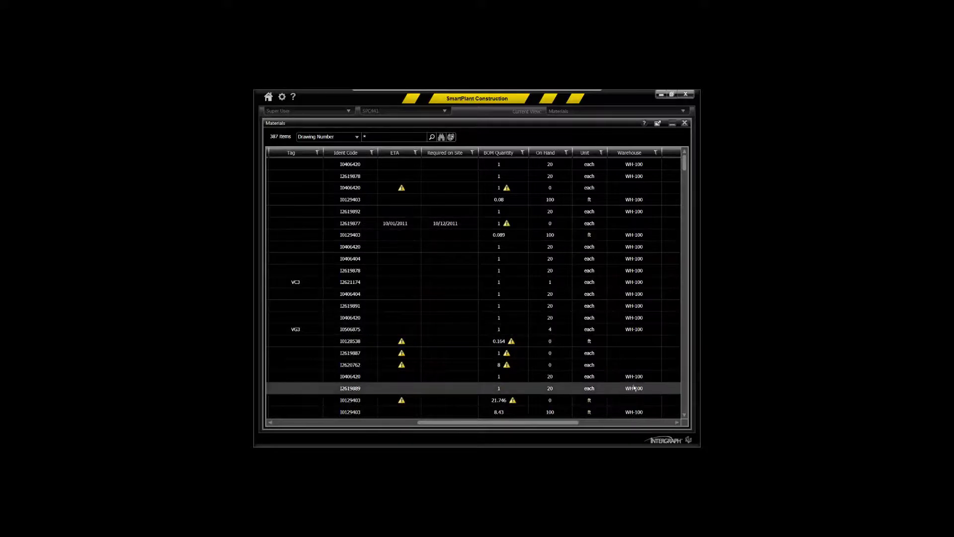
Step: Minimize the Materials list to return to the home screen tiles
{"action": "left_click", "coordinate": [672, 124]}
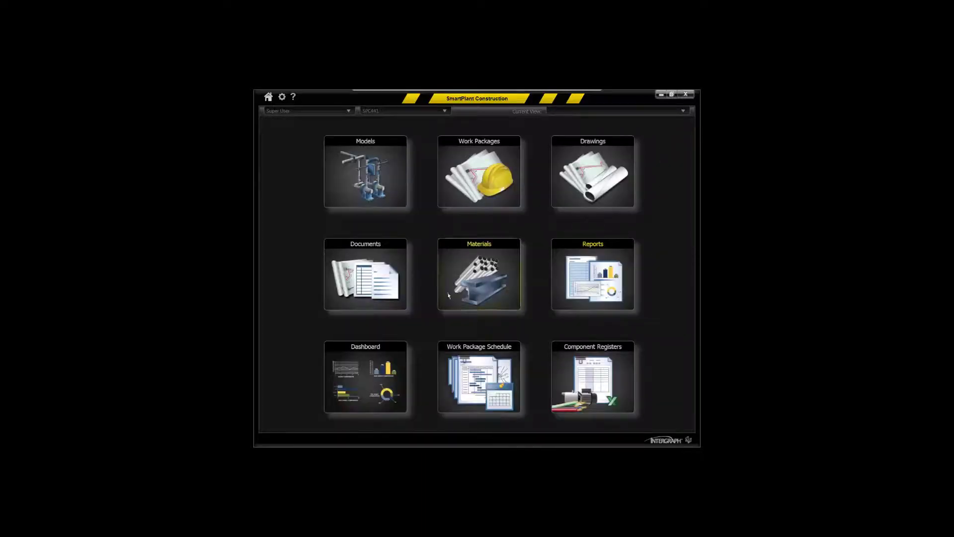
{"action": "left_click", "coordinate": [377, 347]}
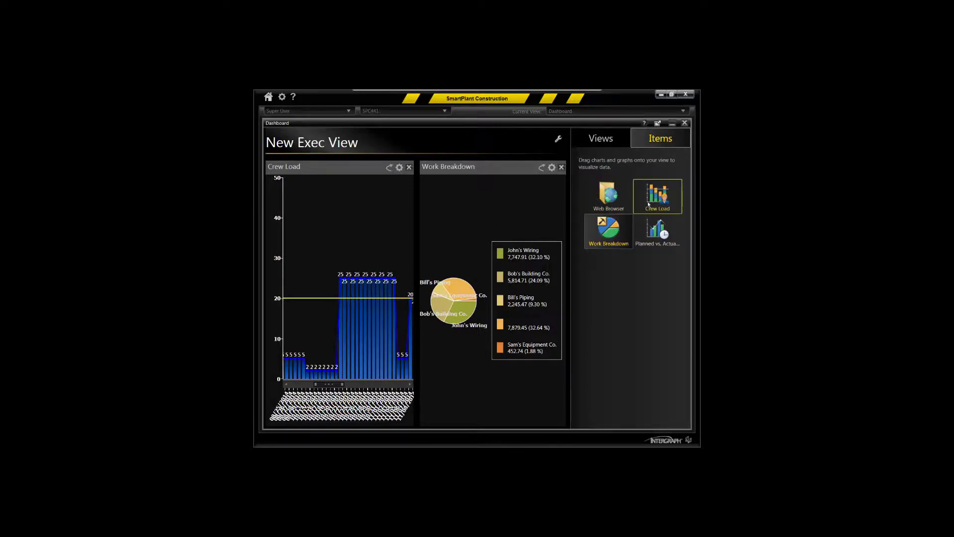
{"action": "left_click", "coordinate": [672, 123]}
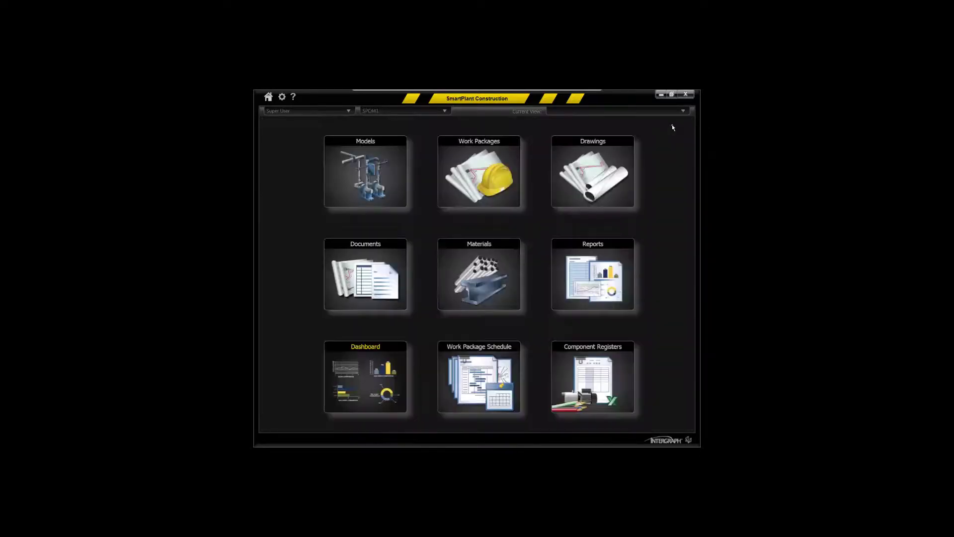
Step: Open the Work Package Schedule and switch it from actual to planned dates
{"action": "left_click", "coordinate": [475, 347]}
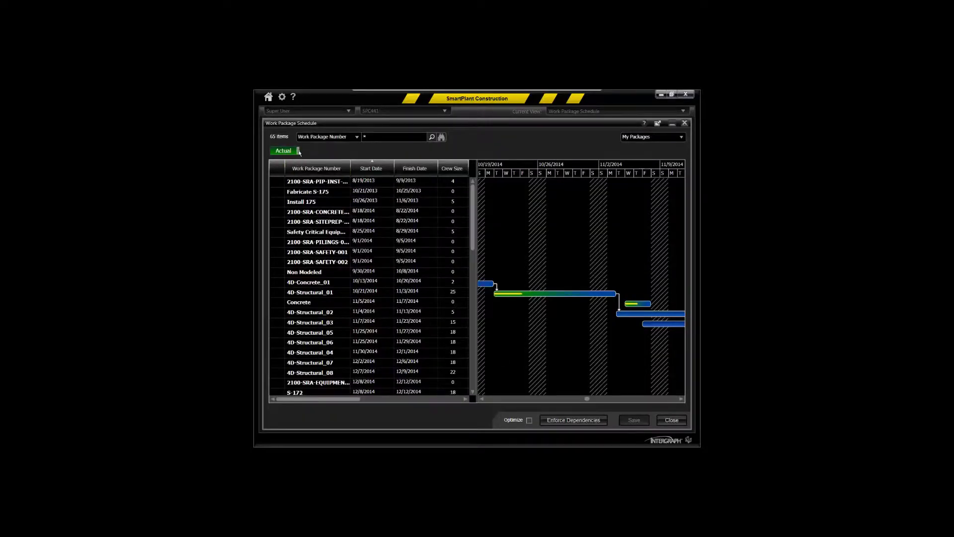
{"action": "left_click", "coordinate": [298, 151]}
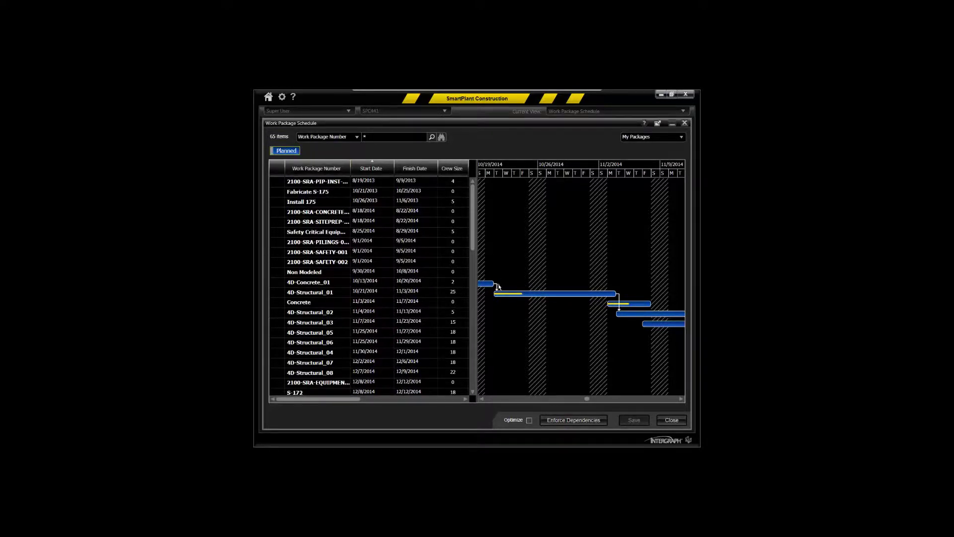
{"action": "mouse_move", "coordinate": [497, 286]}
Step: With Optimize on, extend 4D-Concrete_01 to 10/26/2014, enforce dependencies, and close the schedule
{"action": "left_click", "coordinate": [529, 420]}
{"action": "left_click_drag", "start_coordinate": [494, 285], "coordinate": [562, 287]}
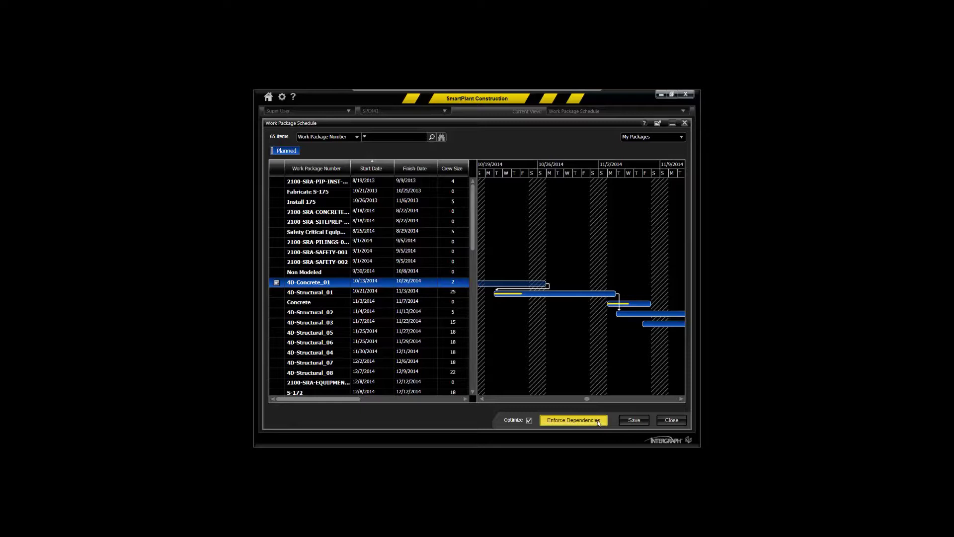
{"action": "left_click", "coordinate": [598, 421]}
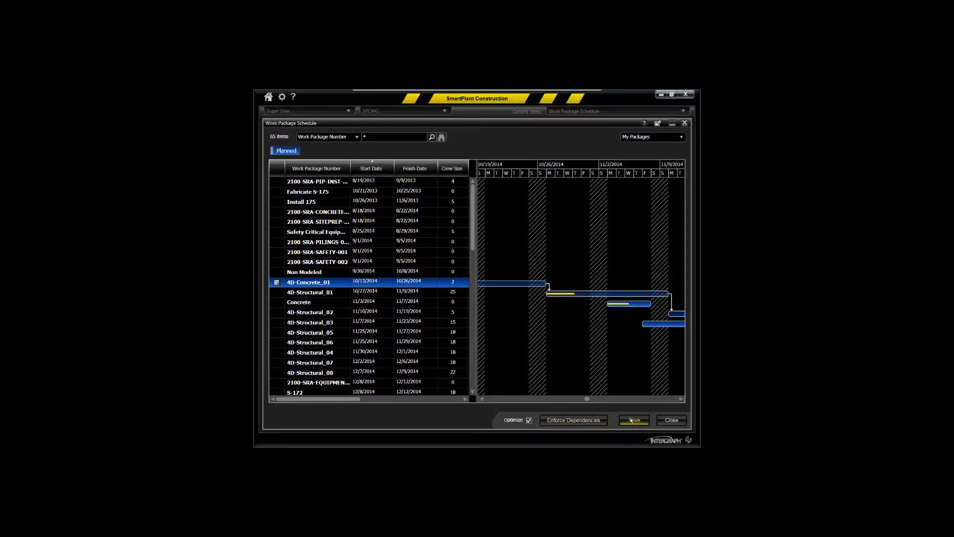
{"action": "left_click", "coordinate": [671, 124]}
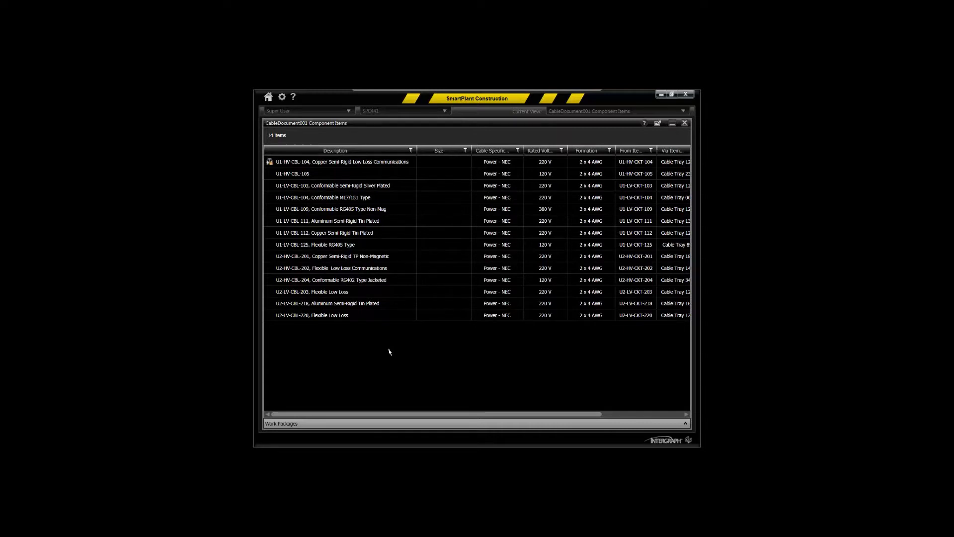
{"action": "left_click", "coordinate": [682, 423]}
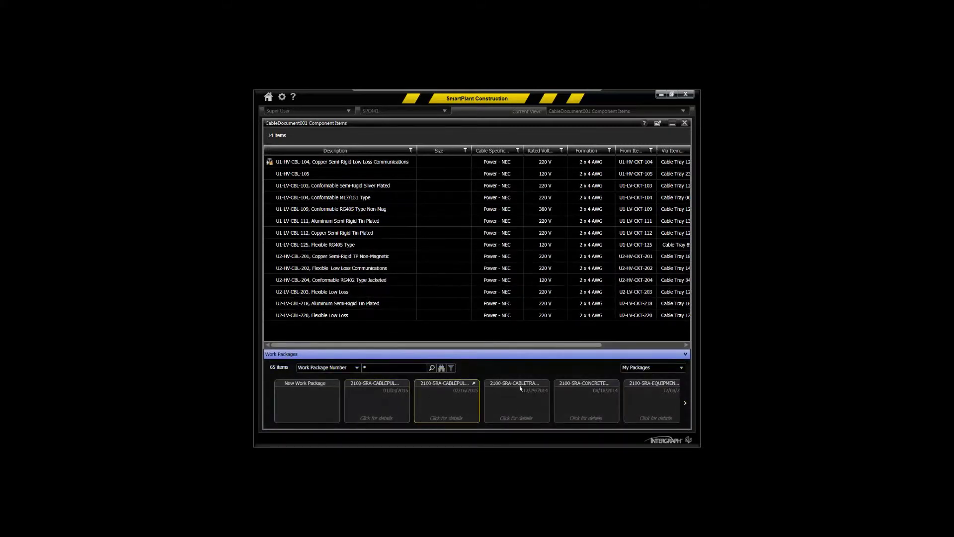
{"action": "left_click", "coordinate": [686, 355]}
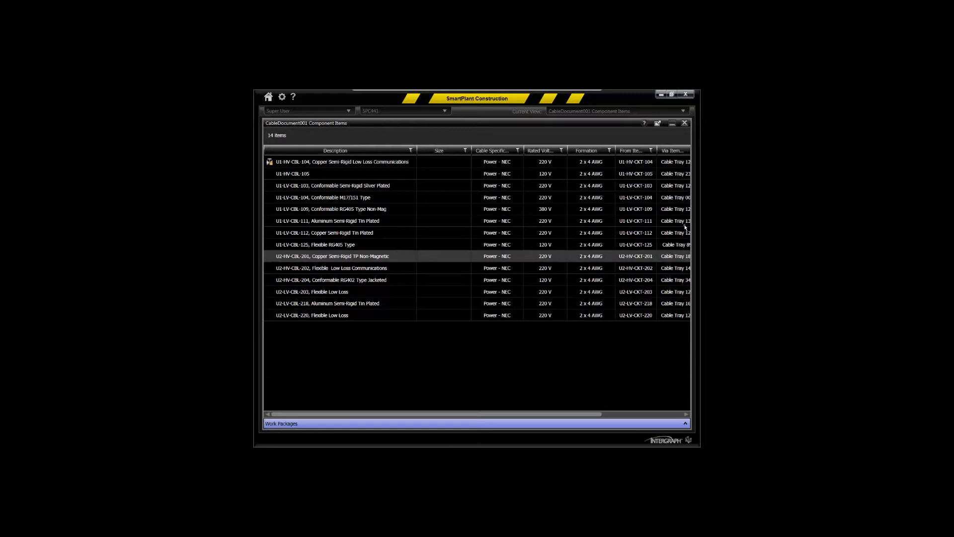